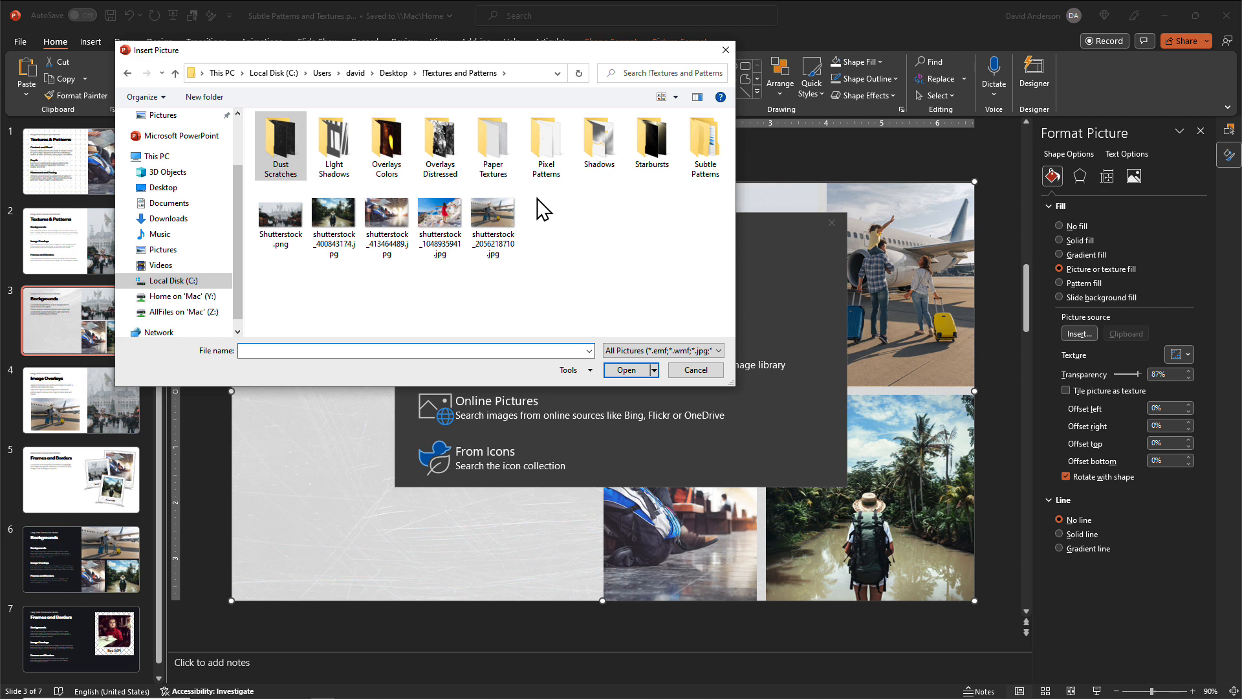
Step: Fill the Backgrounds slide's background shape with PaperPatterns_08.jpg from the Paper Textures folder
{"action": "double_click", "coordinate": [493, 149]}
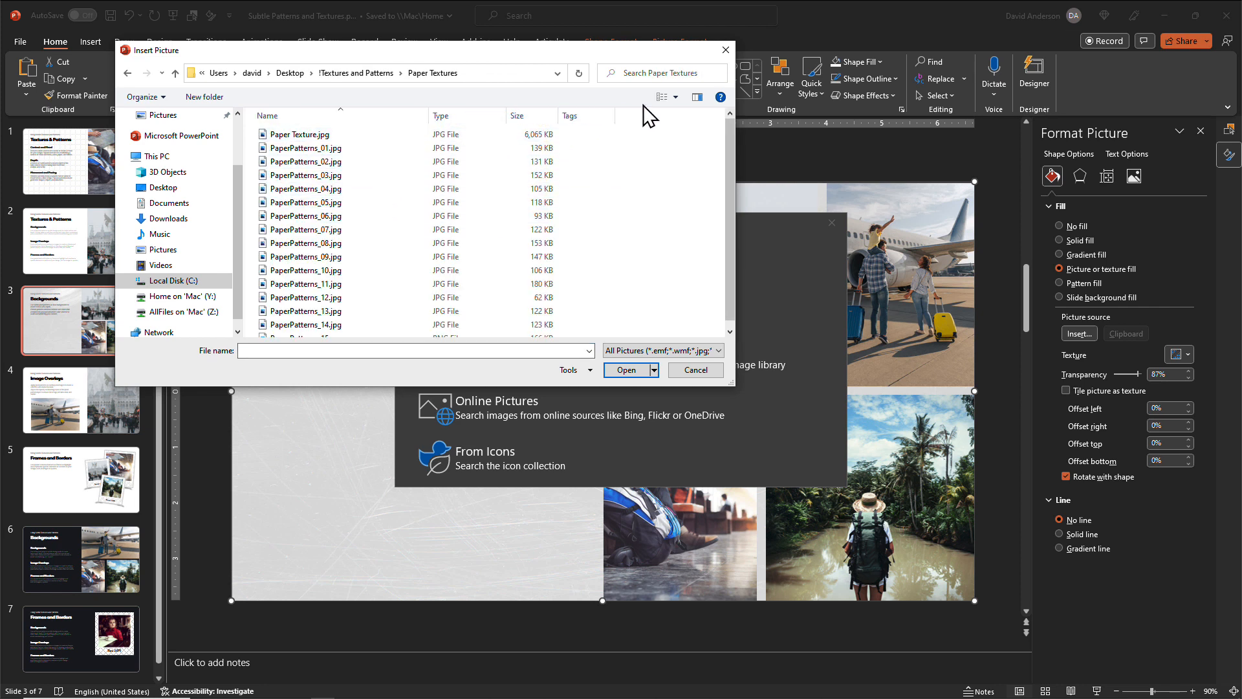
{"action": "left_click", "coordinate": [676, 96]}
{"action": "left_click", "coordinate": [674, 34]}
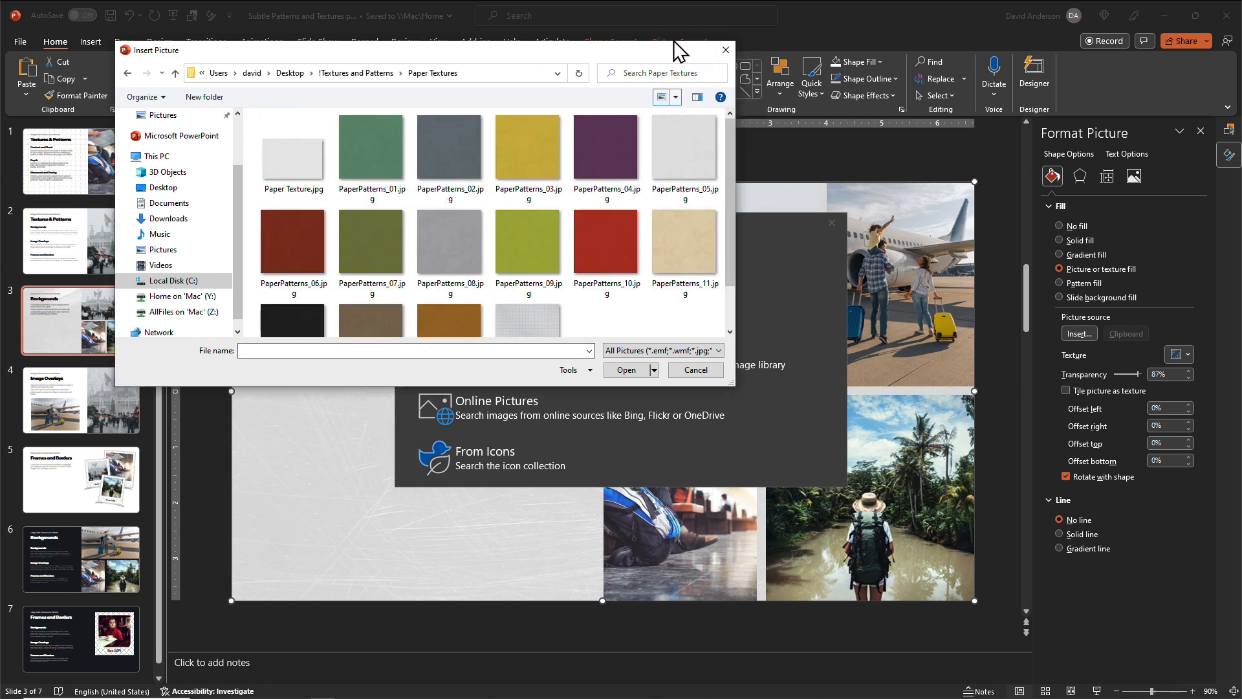
{"action": "double_click", "coordinate": [439, 255]}
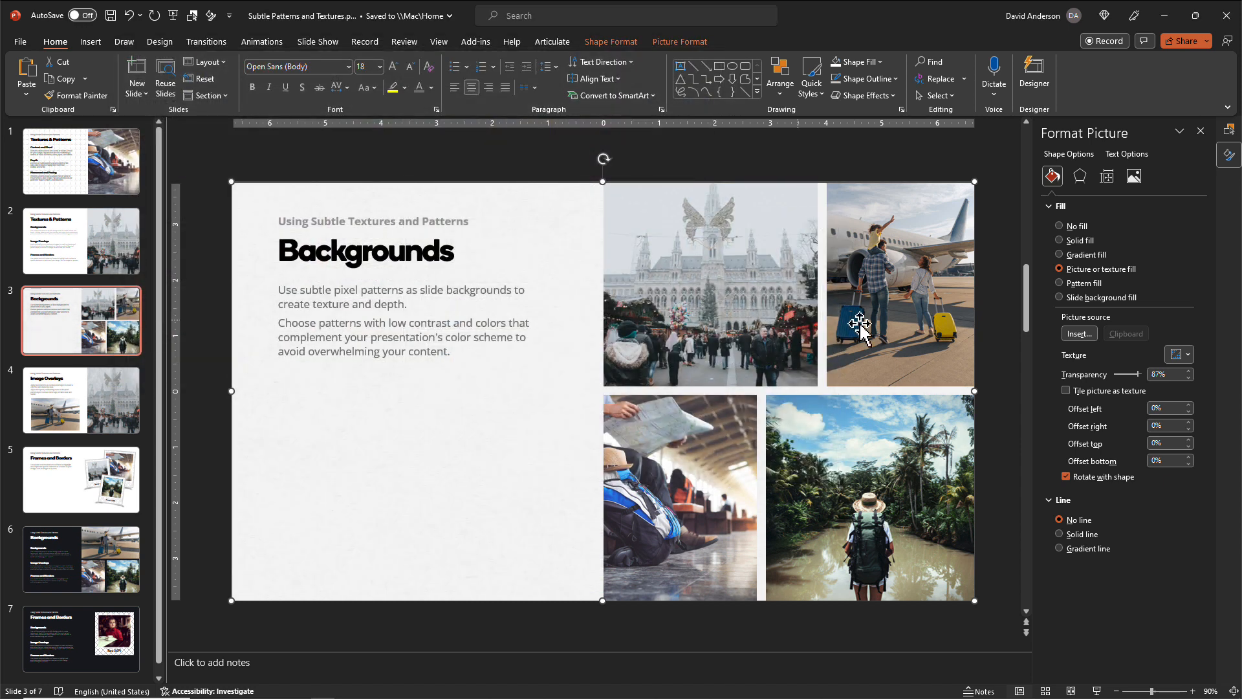
Step: Lower the transparency of the background shape's paper texture fill to 82%, followed by a further small reduction
{"action": "mouse_move", "coordinate": [1138, 376]}
{"action": "left_mouse_down"}
{"action": "mouse_move", "coordinate": [1104, 375]}
{"action": "mouse_move", "coordinate": [1136, 369]}
{"action": "left_mouse_up"}
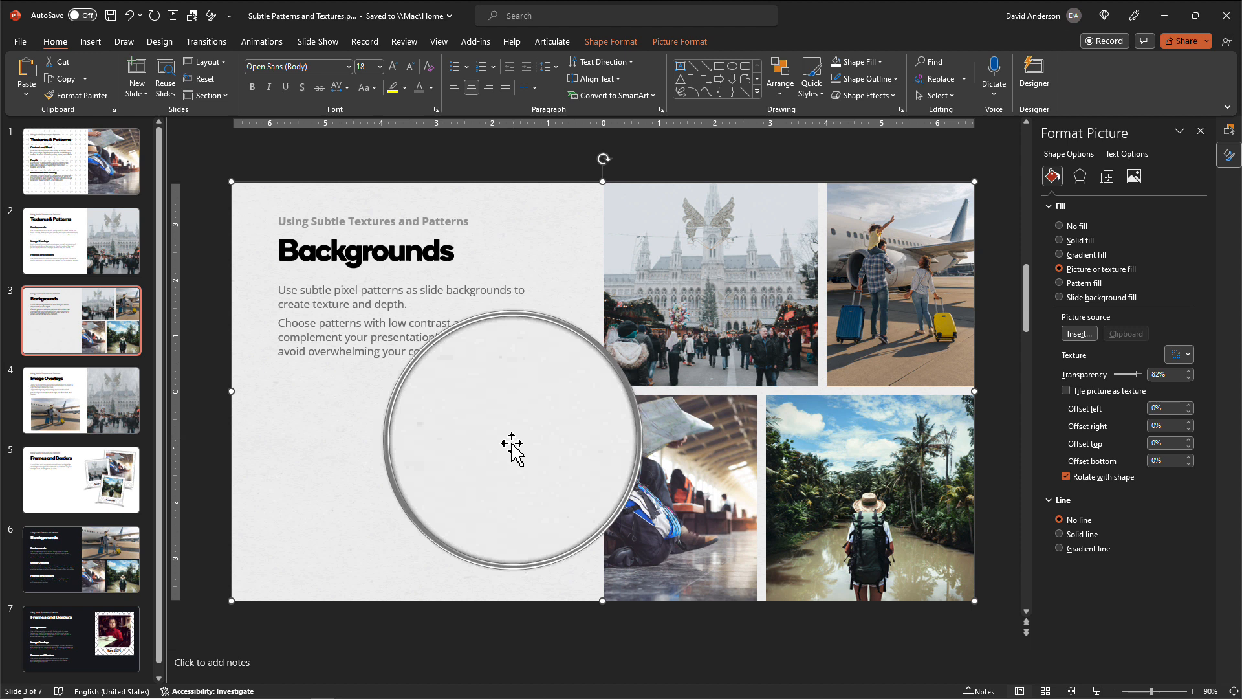
{"action": "left_click", "coordinate": [517, 169]}
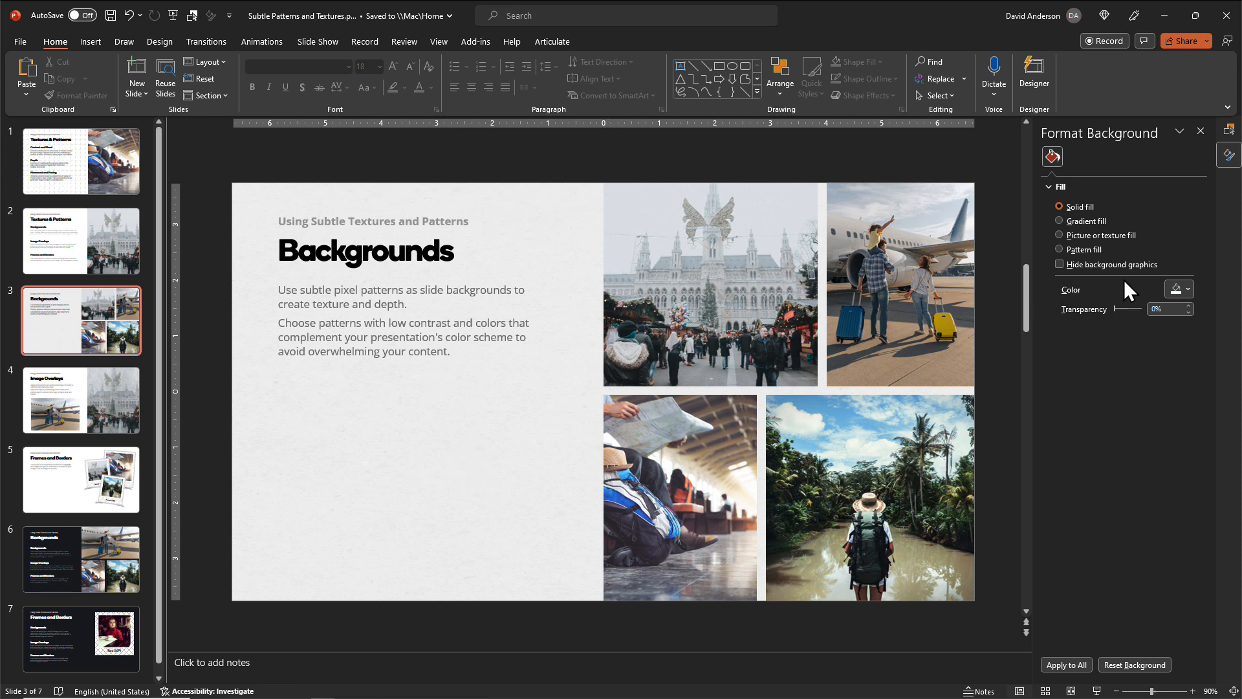
{"action": "left_click", "coordinate": [499, 435]}
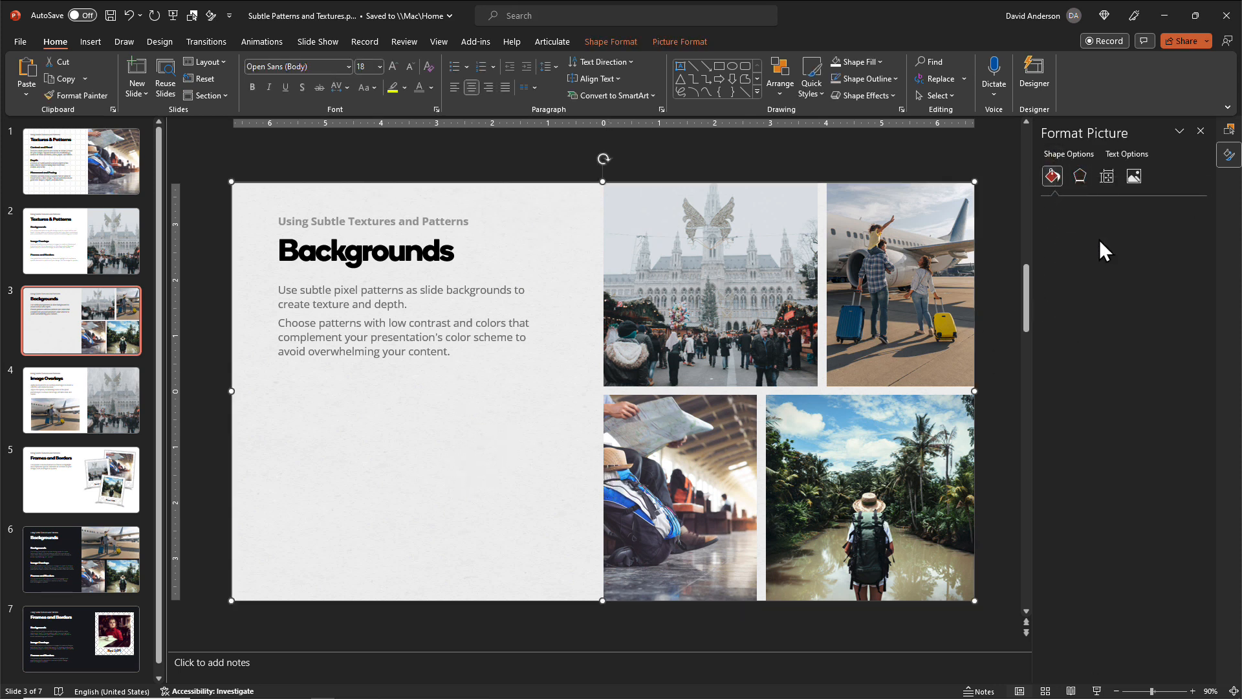
{"action": "left_click_drag", "start_coordinate": [1138, 371], "coordinate": [1127, 373]}
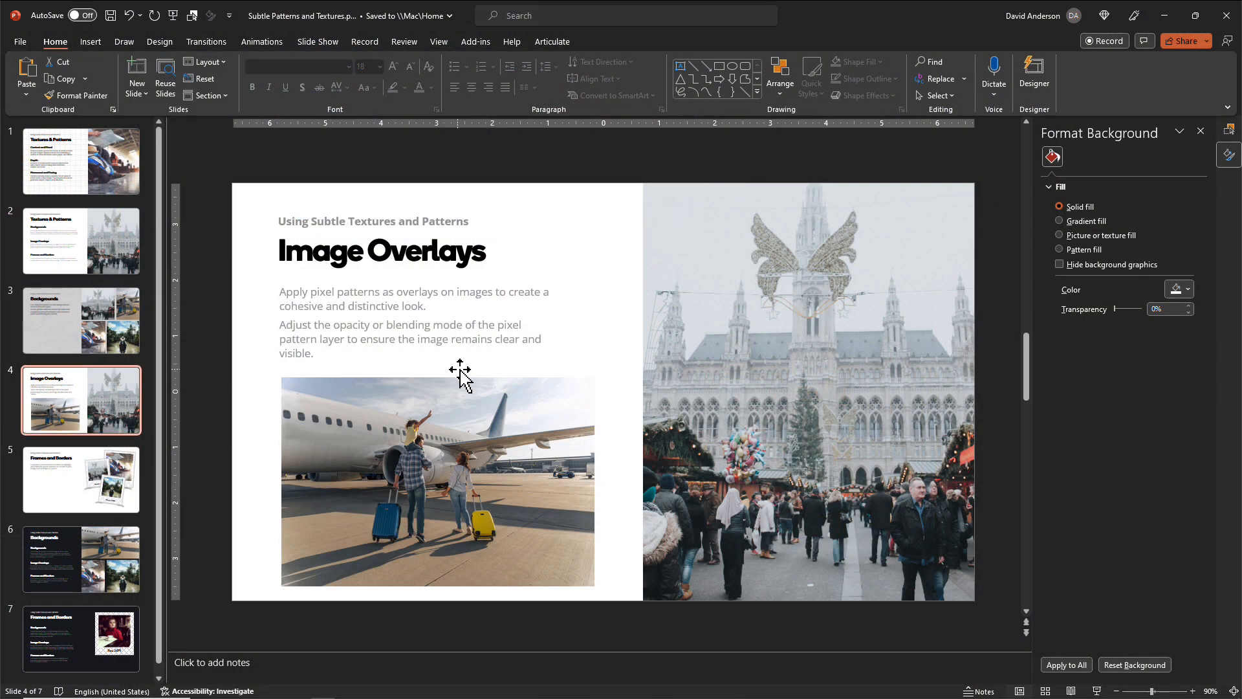
Step: Insert the picture DIstressed-05.jpg from the Overlays Distressed folder onto the Image Overlays slide
{"action": "left_click", "coordinate": [89, 40]}
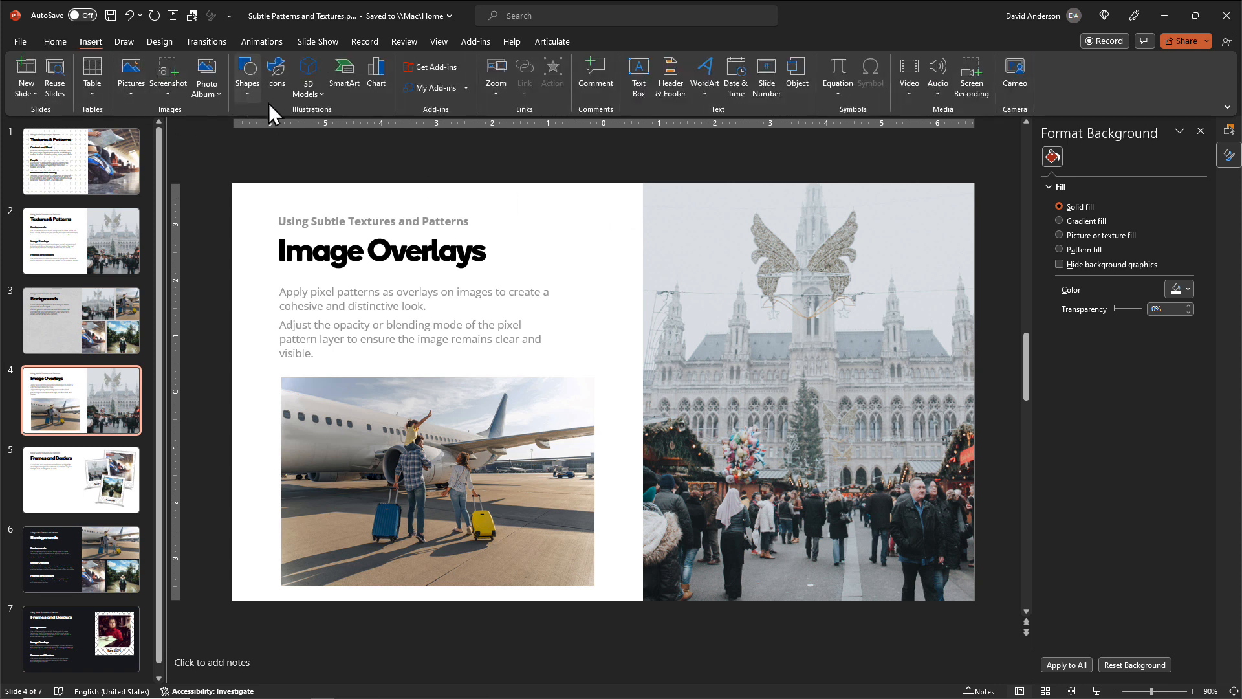
{"action": "left_click", "coordinate": [127, 61]}
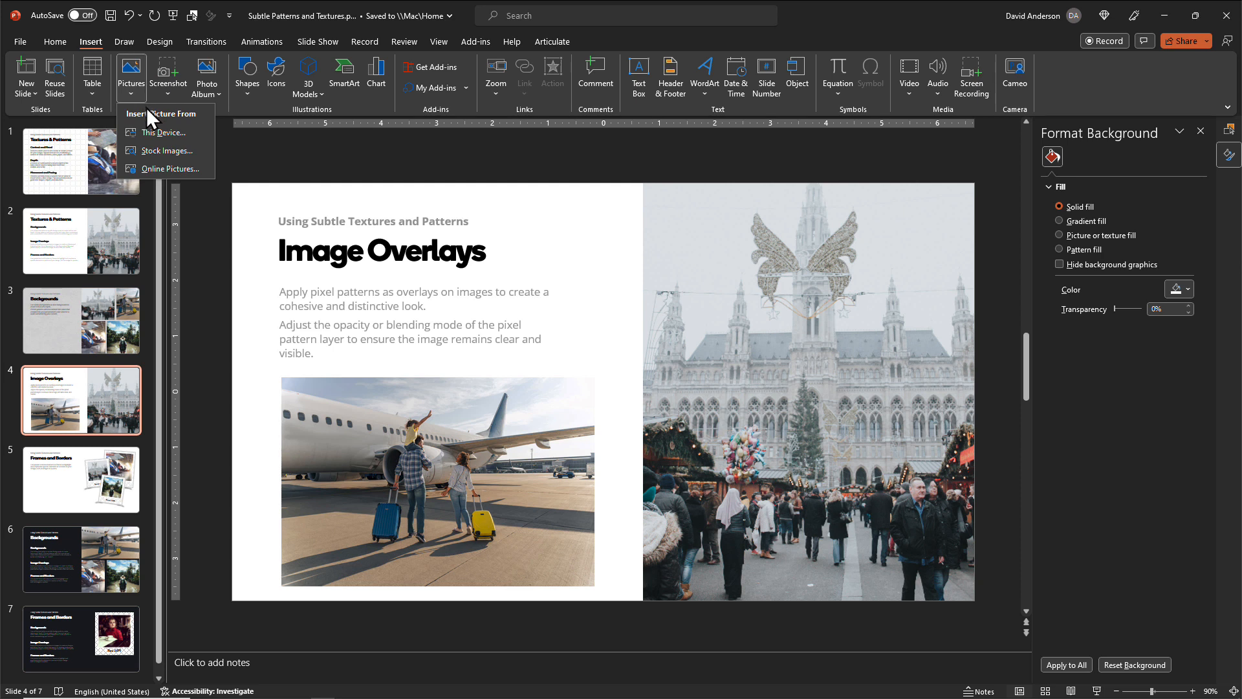
{"action": "left_click", "coordinate": [151, 131]}
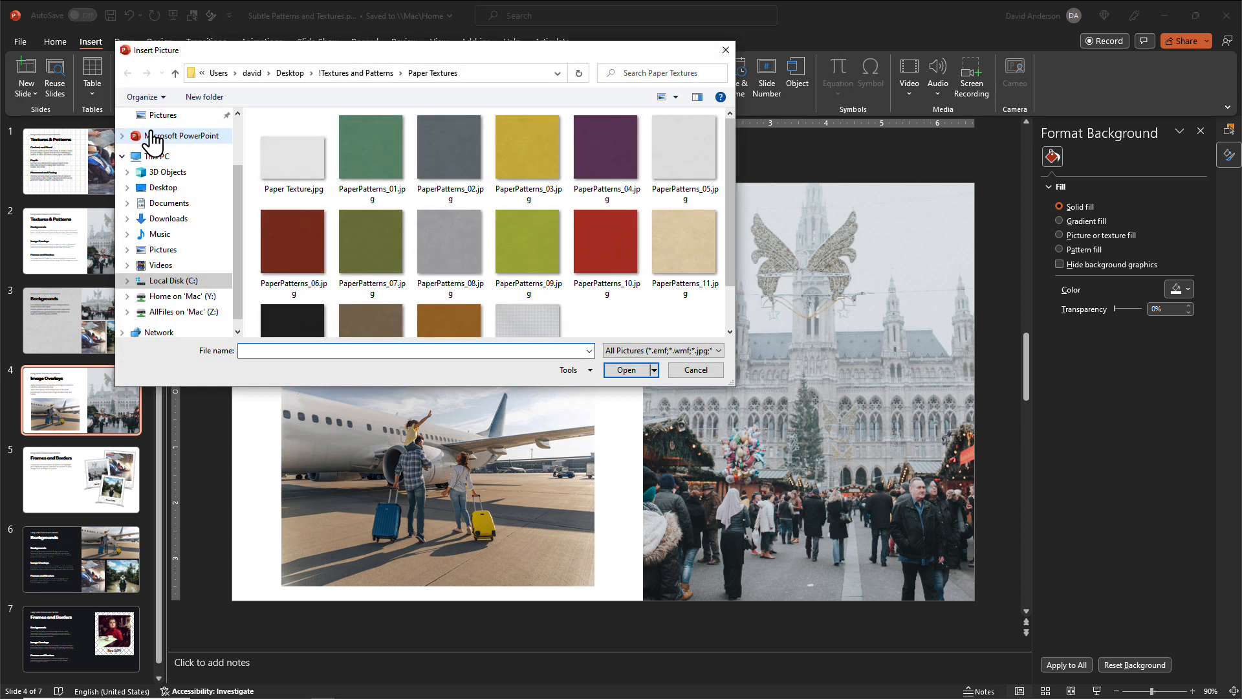
{"action": "left_click", "coordinate": [357, 76]}
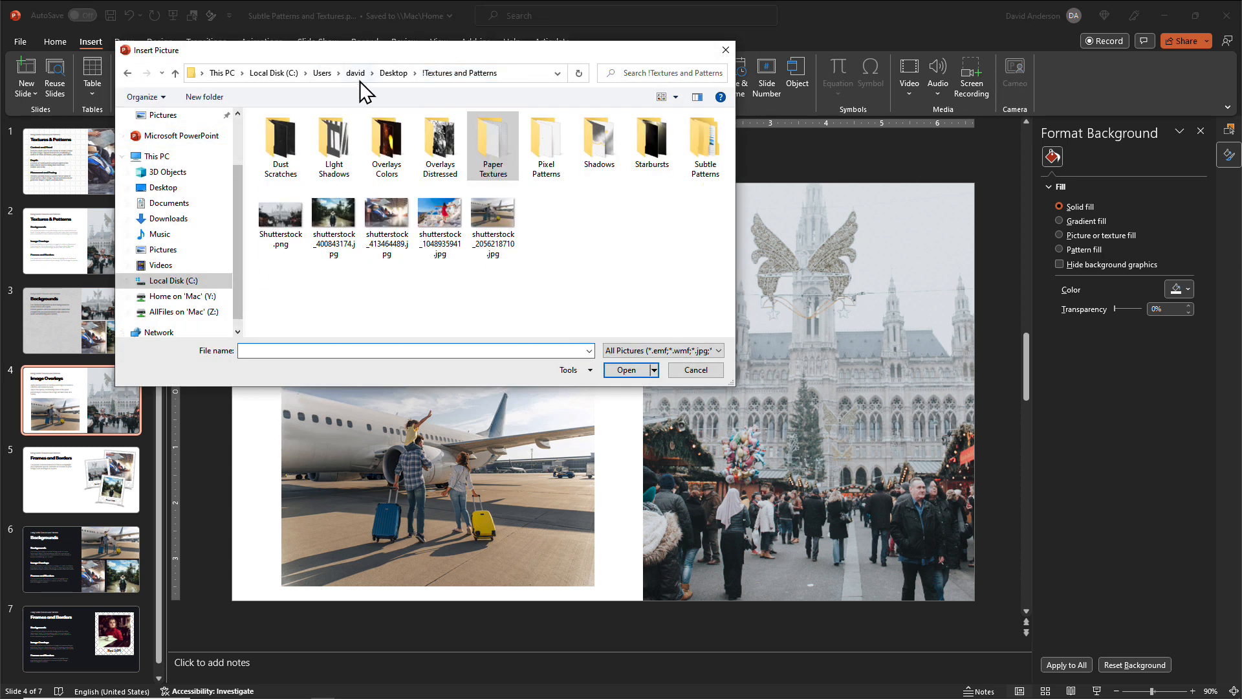
{"action": "double_click", "coordinate": [443, 148]}
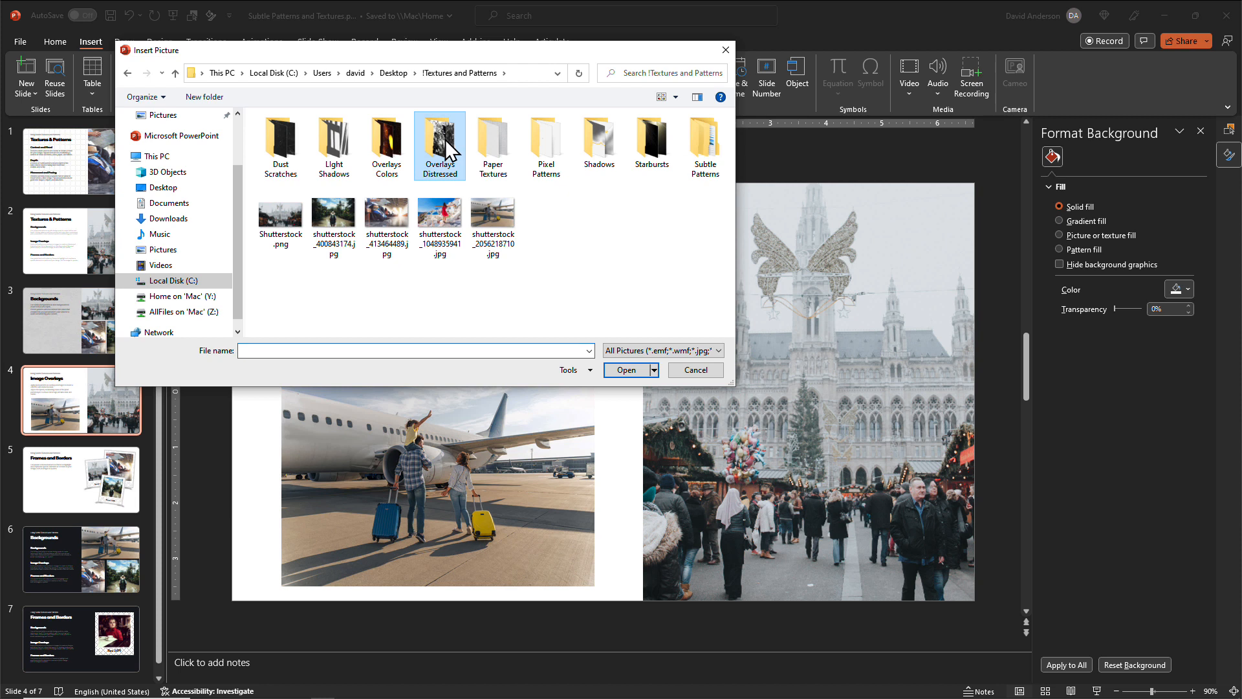
{"action": "left_click", "coordinate": [675, 97]}
{"action": "left_click_drag", "start_coordinate": [677, 121], "coordinate": [680, 33]}
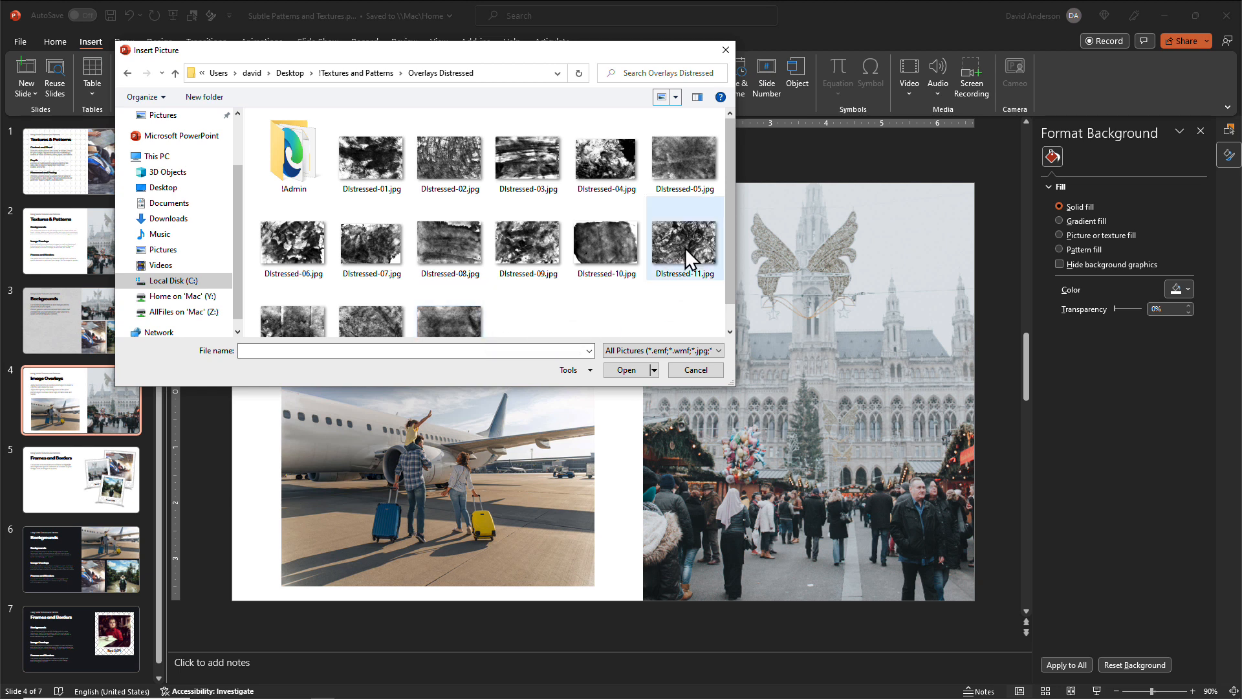
{"action": "double_click", "coordinate": [689, 158]}
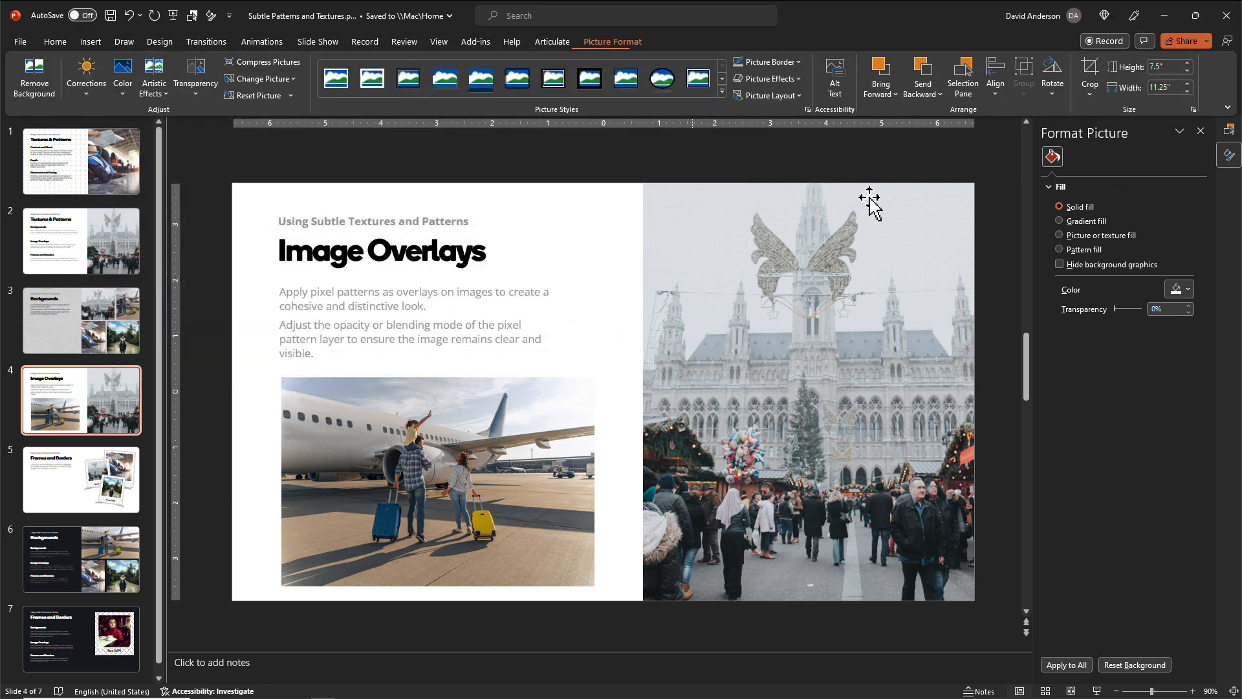
{"action": "left_click", "coordinate": [731, 329]}
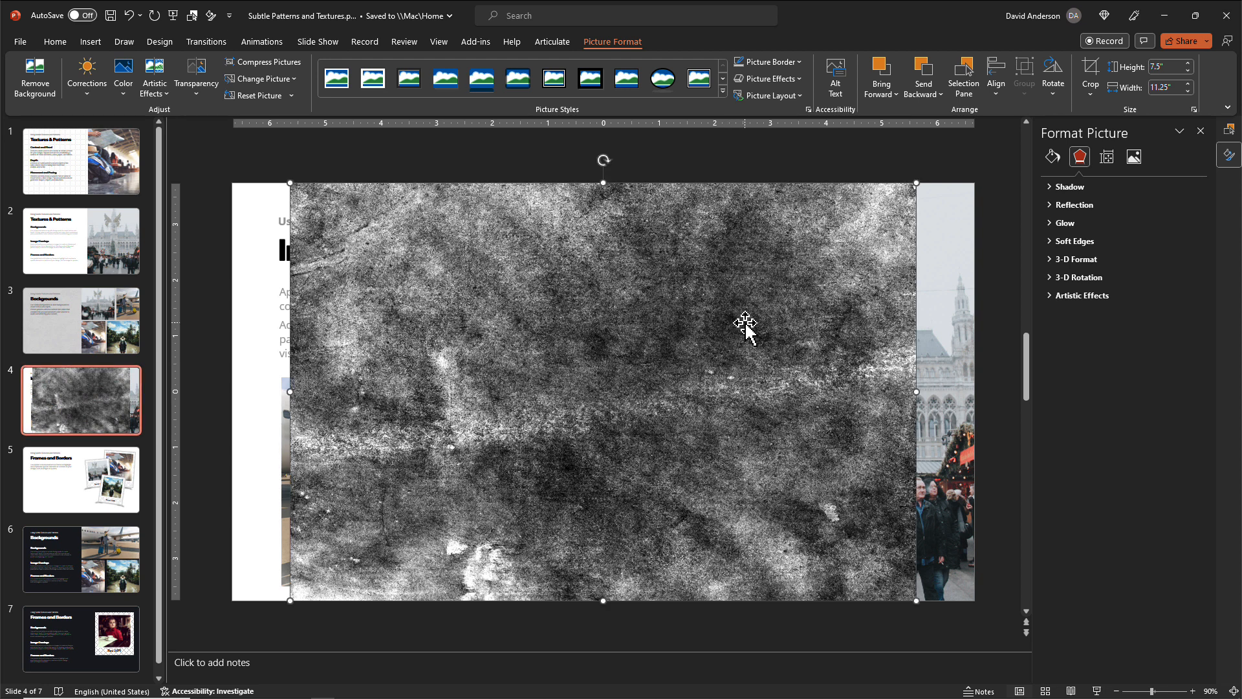
Step: Shrink the distressed picture to about 4.79" by 7.19" and turn off Lock aspect ratio and Relative to original picture size
{"action": "left_click", "coordinate": [1106, 155]}
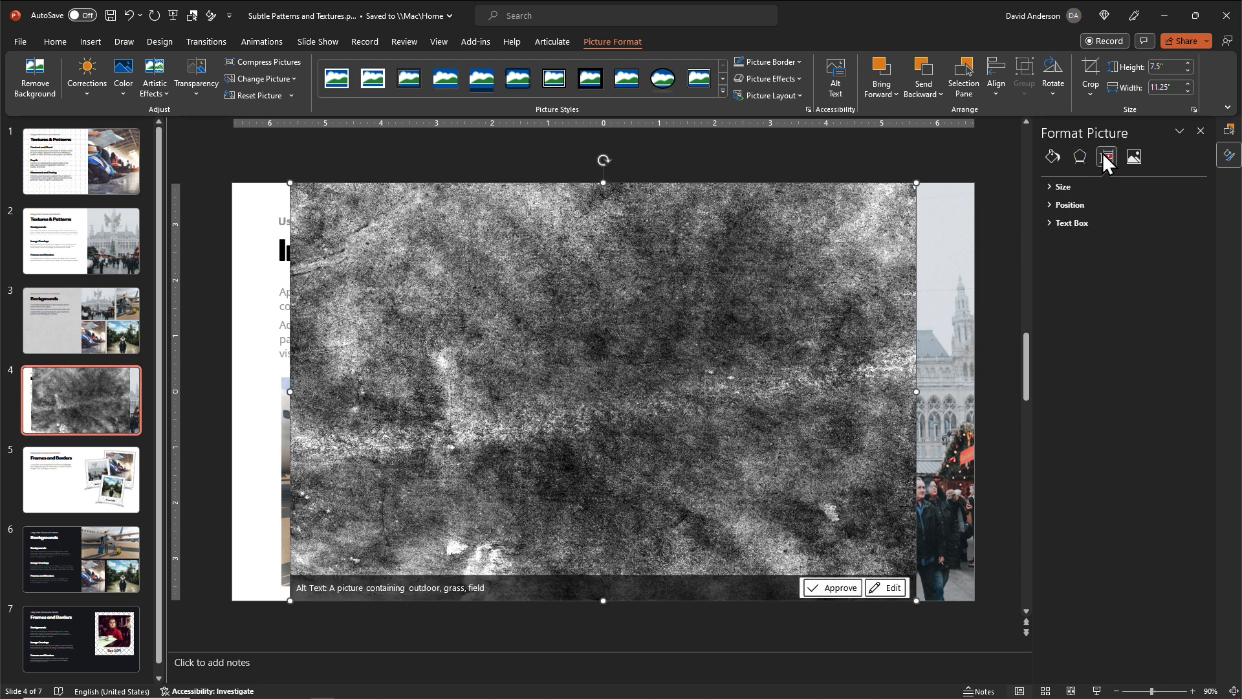
{"action": "left_click", "coordinate": [1046, 189]}
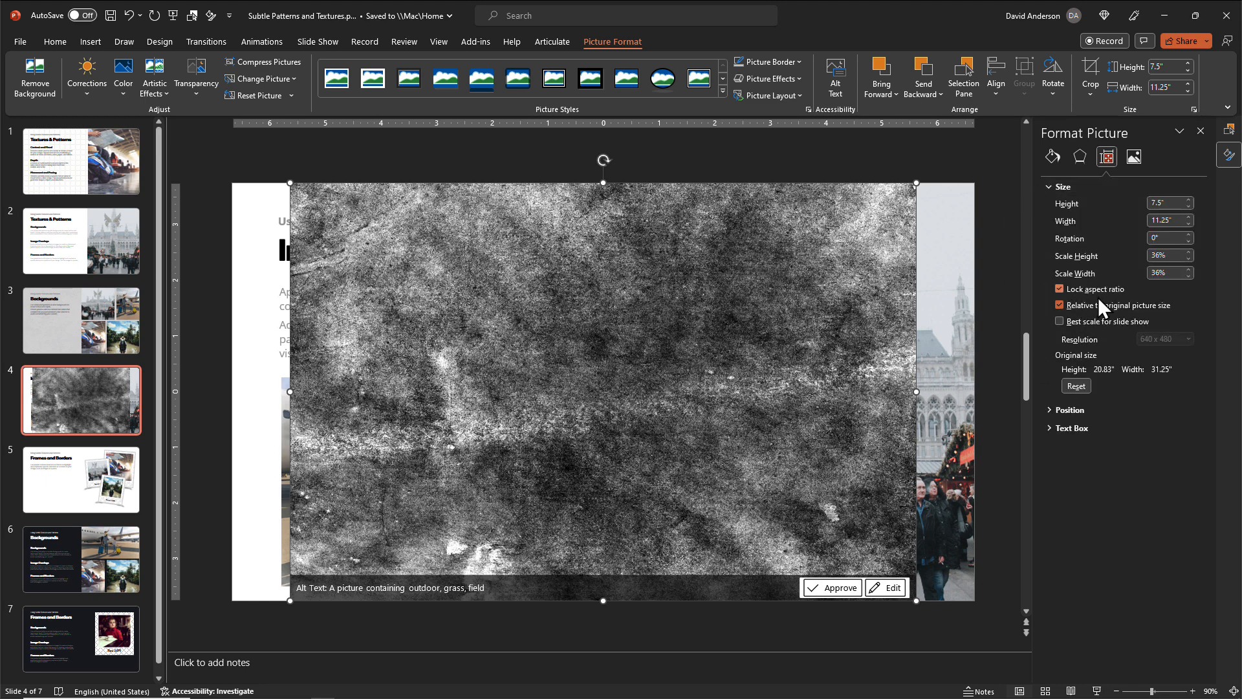
{"action": "left_click_drag", "start_coordinate": [916, 183], "coordinate": [691, 333]}
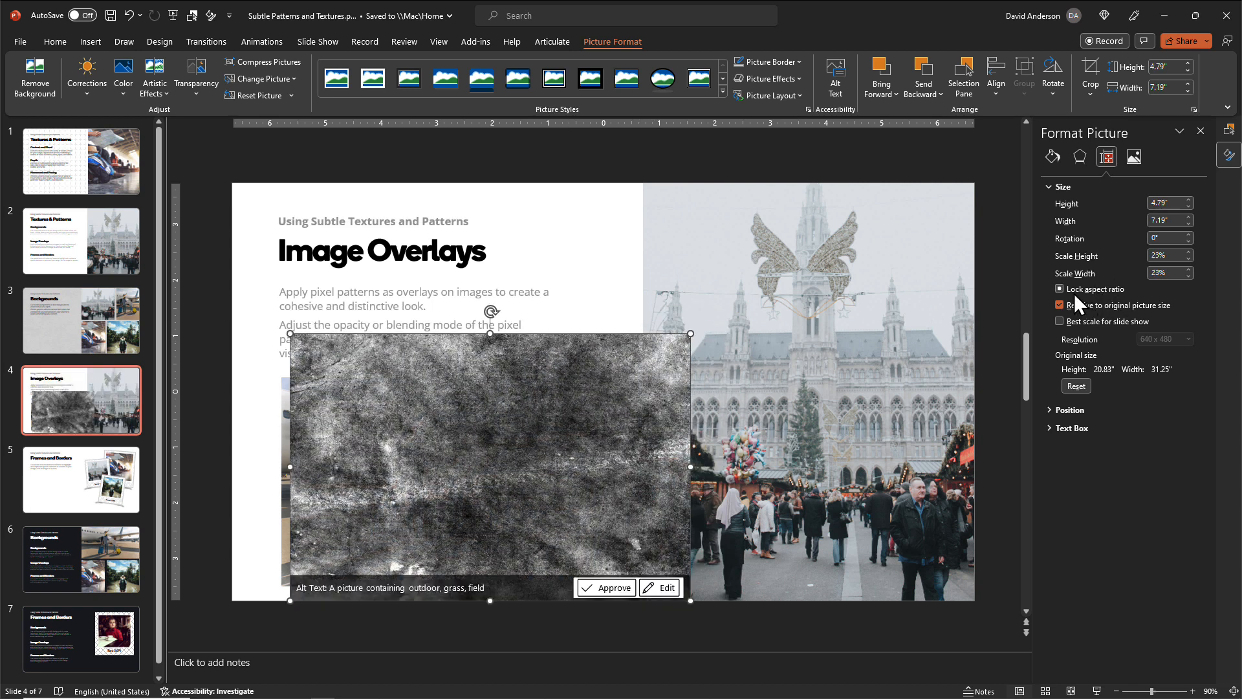
{"action": "left_click", "coordinate": [1059, 304]}
Step: Move and stretch the distressed picture to cover the Christmas market photo exactly, 7.5" high by 5.95" wide
{"action": "left_click_drag", "start_coordinate": [572, 433], "coordinate": [705, 367]}
{"action": "left_click_drag", "start_coordinate": [423, 267], "coordinate": [641, 184]}
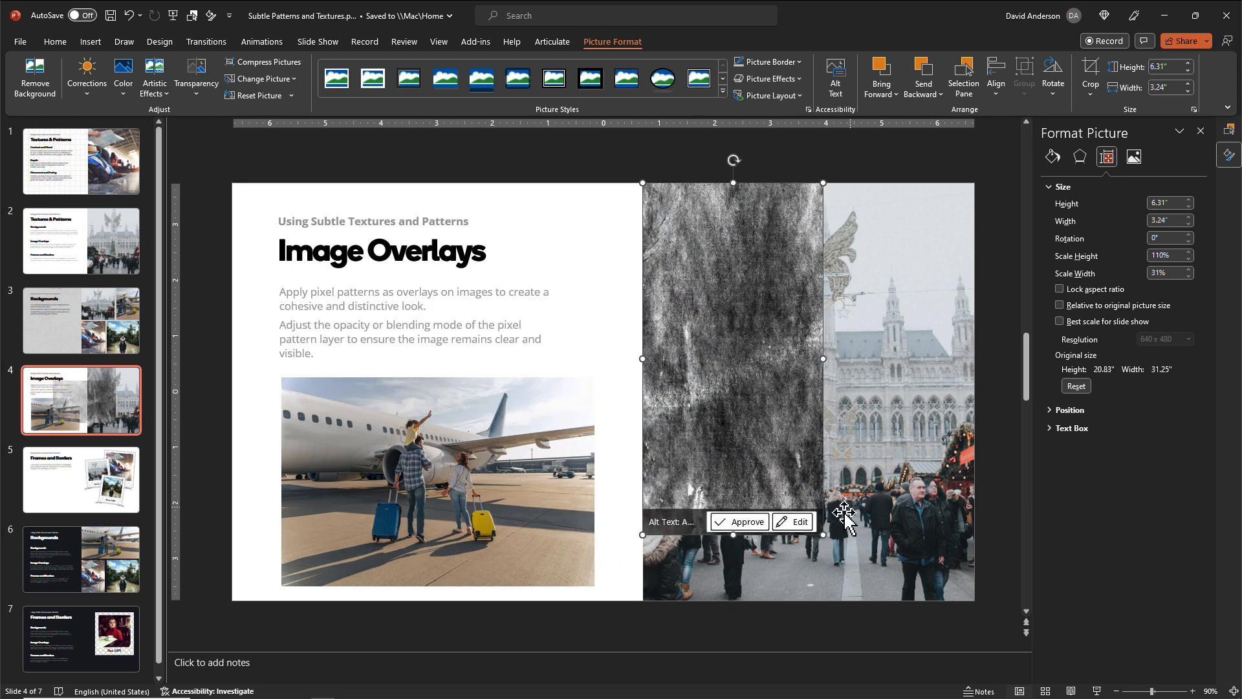
{"action": "left_click_drag", "start_coordinate": [824, 535], "coordinate": [975, 600]}
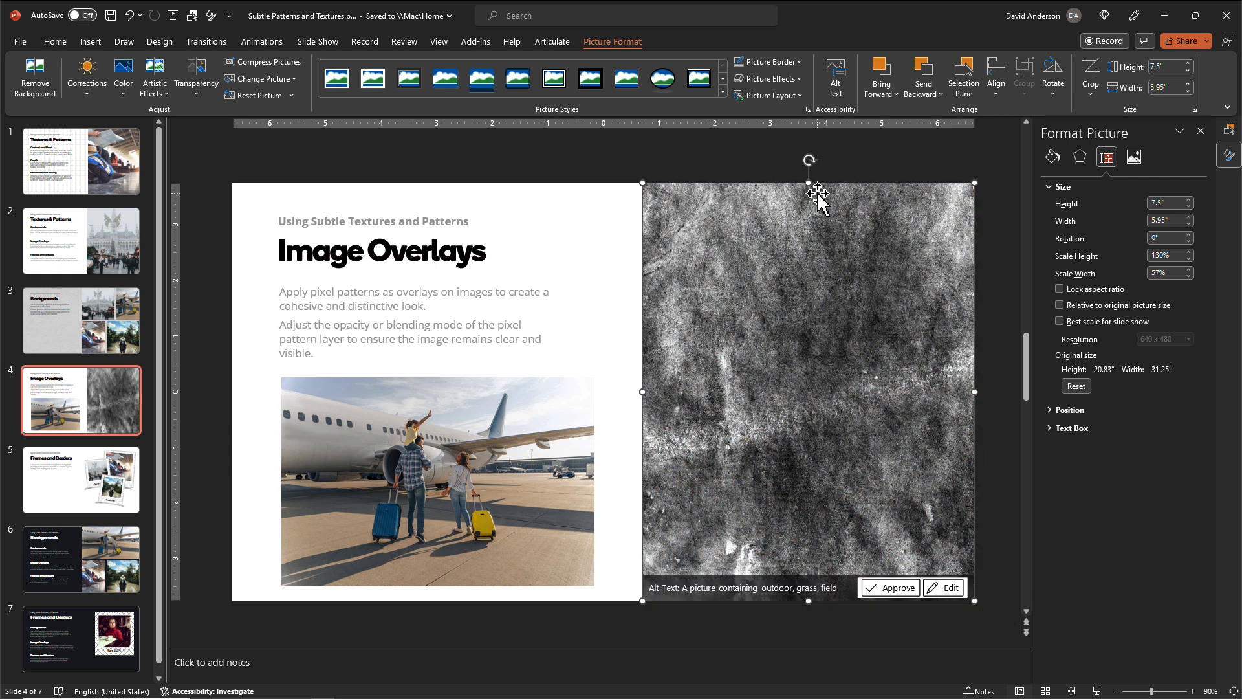
Step: Set the picture transparency of the distressed overlay on the Christmas market photo to 86%
{"action": "left_click", "coordinate": [1048, 157]}
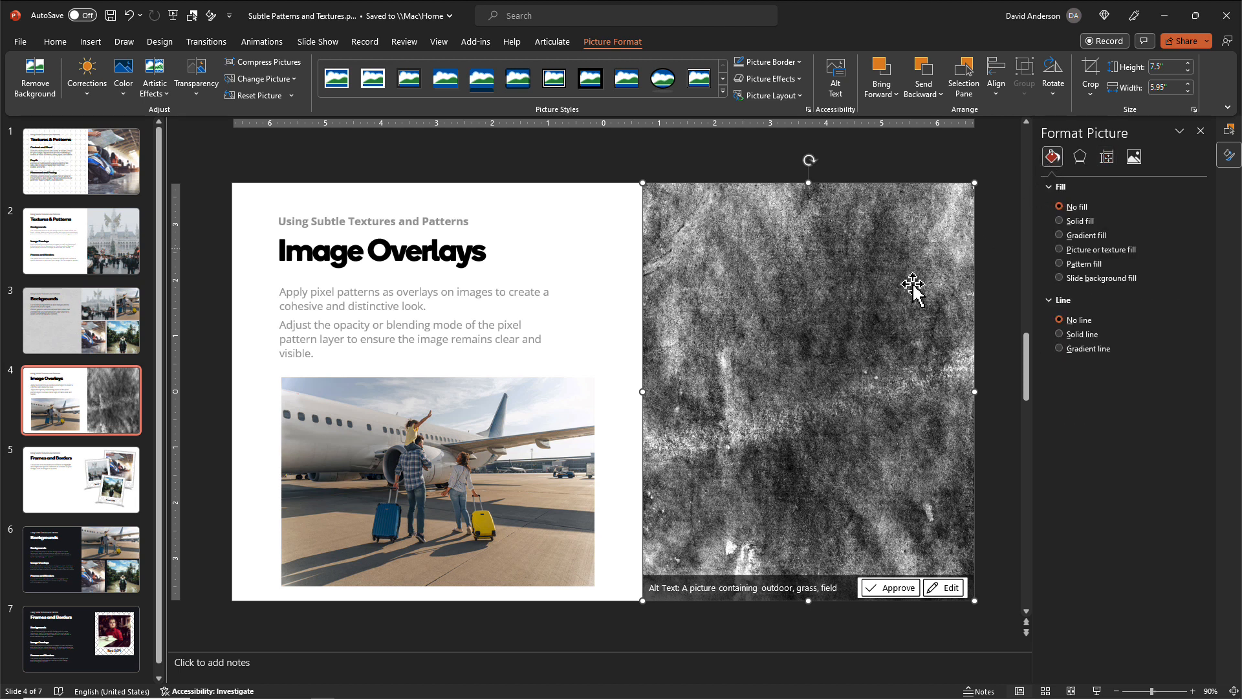
{"action": "left_click", "coordinate": [1131, 158]}
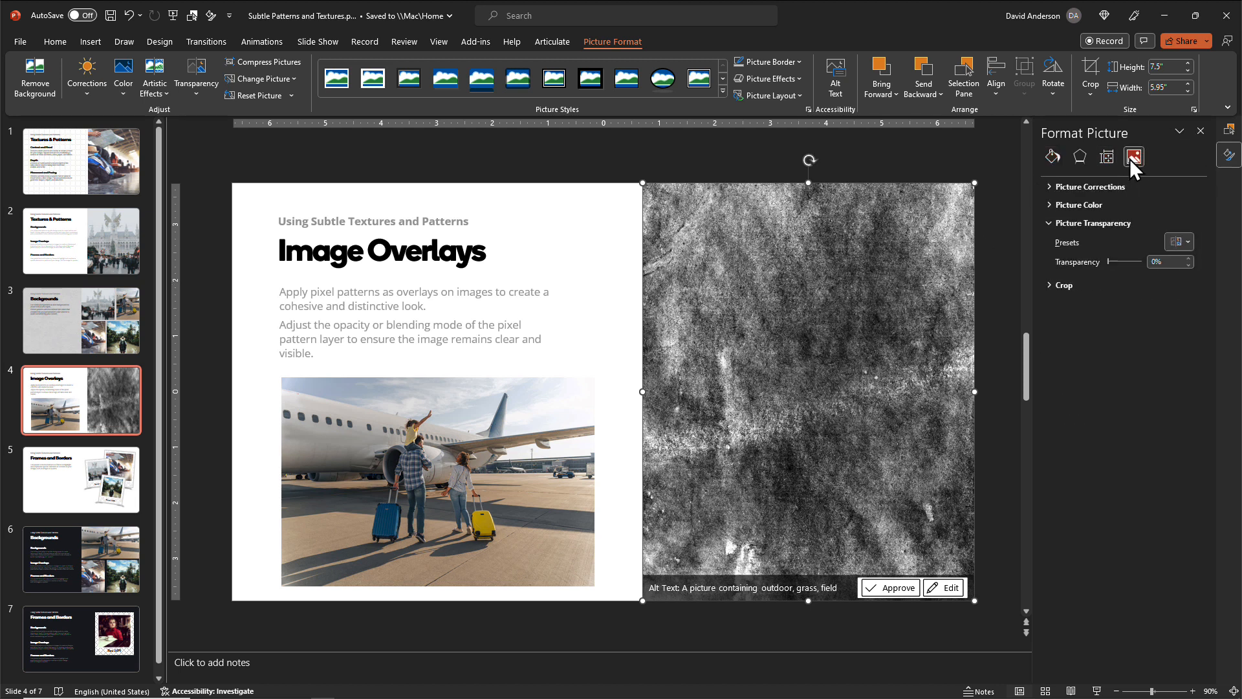
{"action": "left_click_drag", "start_coordinate": [1108, 261], "coordinate": [1136, 261]}
{"action": "left_click", "coordinate": [665, 165]}
{"action": "left_click", "coordinate": [833, 362]}
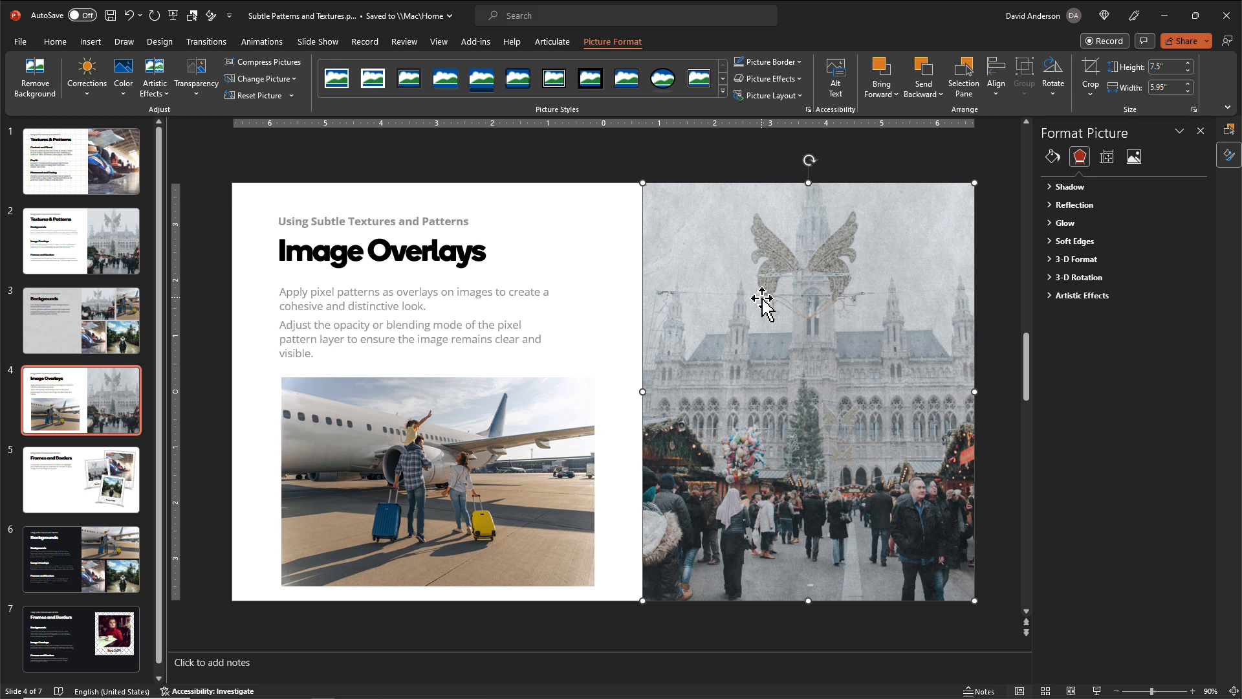
Step: Duplicate the distressed overlay and fit the copy exactly over the airplane photo, about 3.75" high by 5.63" wide
{"action": "key", "text": "ctrl+d"}
{"action": "left_click_drag", "start_coordinate": [771, 299], "coordinate": [573, 300]}
{"action": "left_click_drag", "start_coordinate": [781, 192], "coordinate": [814, 391]}
{"action": "left_click_drag", "start_coordinate": [521, 425], "coordinate": [353, 408]}
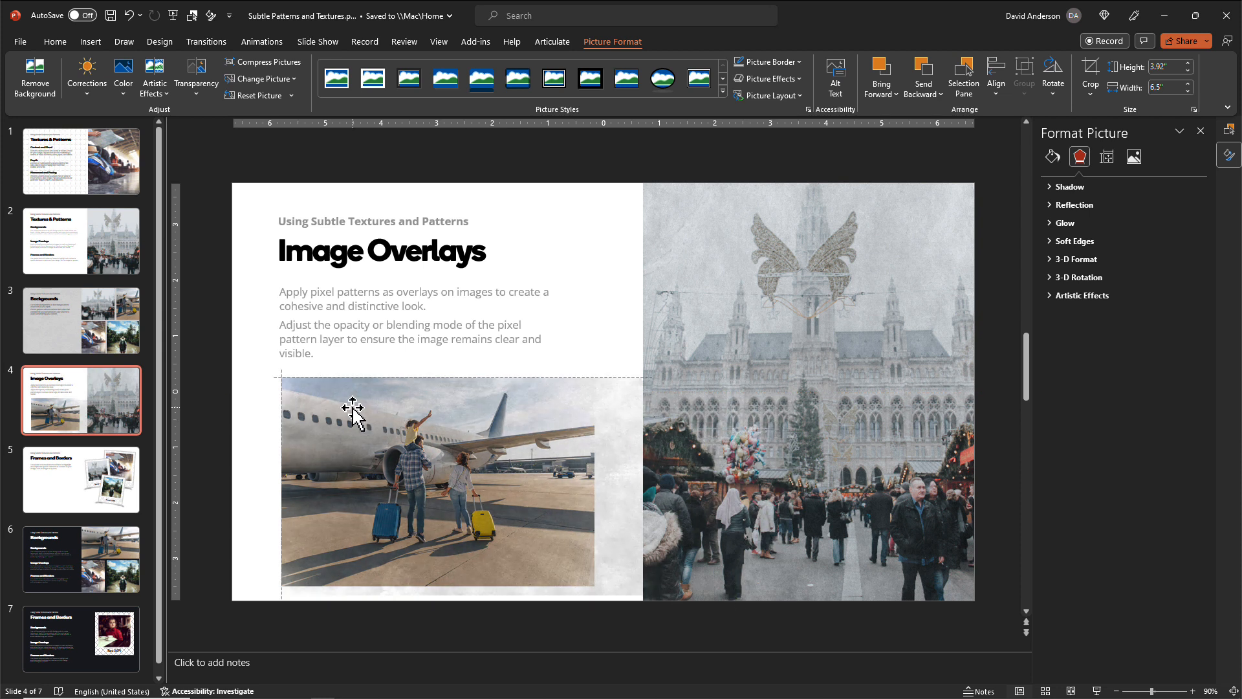
{"action": "left_click_drag", "start_coordinate": [650, 593], "coordinate": [594, 586]}
Step: Lower the picture transparency of the airplane photo's overlay to about 78%
{"action": "left_click", "coordinate": [1133, 157]}
{"action": "left_click", "coordinate": [1093, 224]}
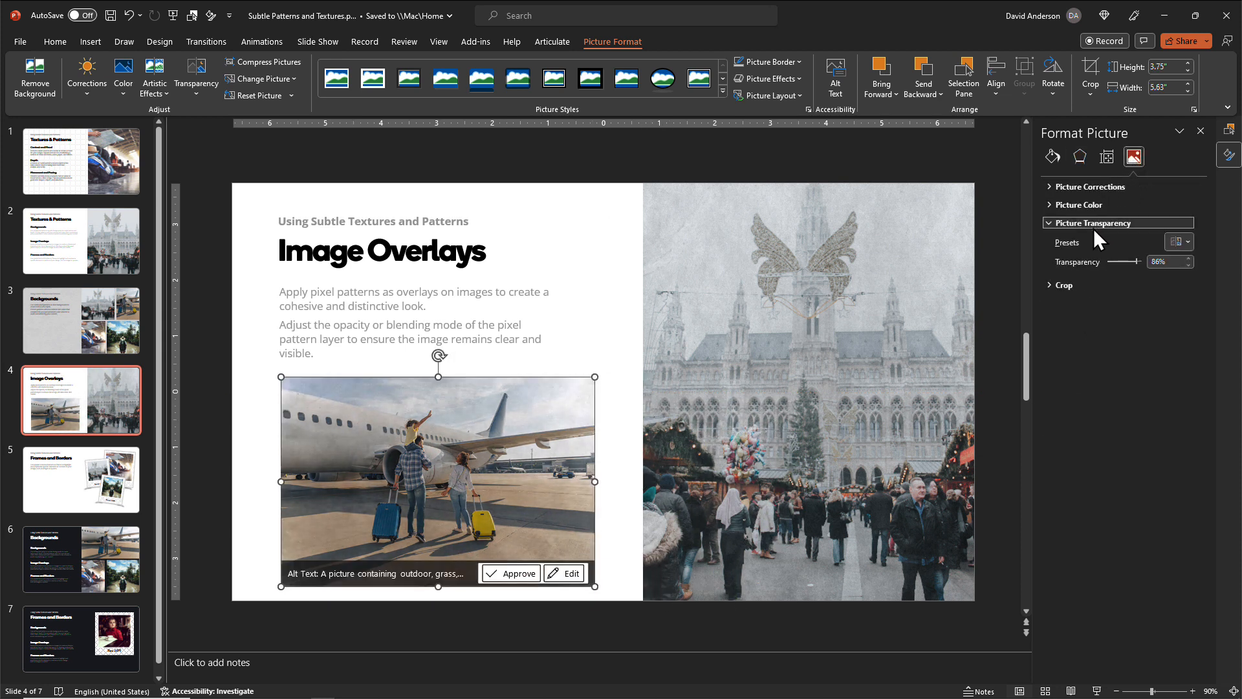
{"action": "left_click_drag", "start_coordinate": [1133, 260], "coordinate": [1132, 260]}
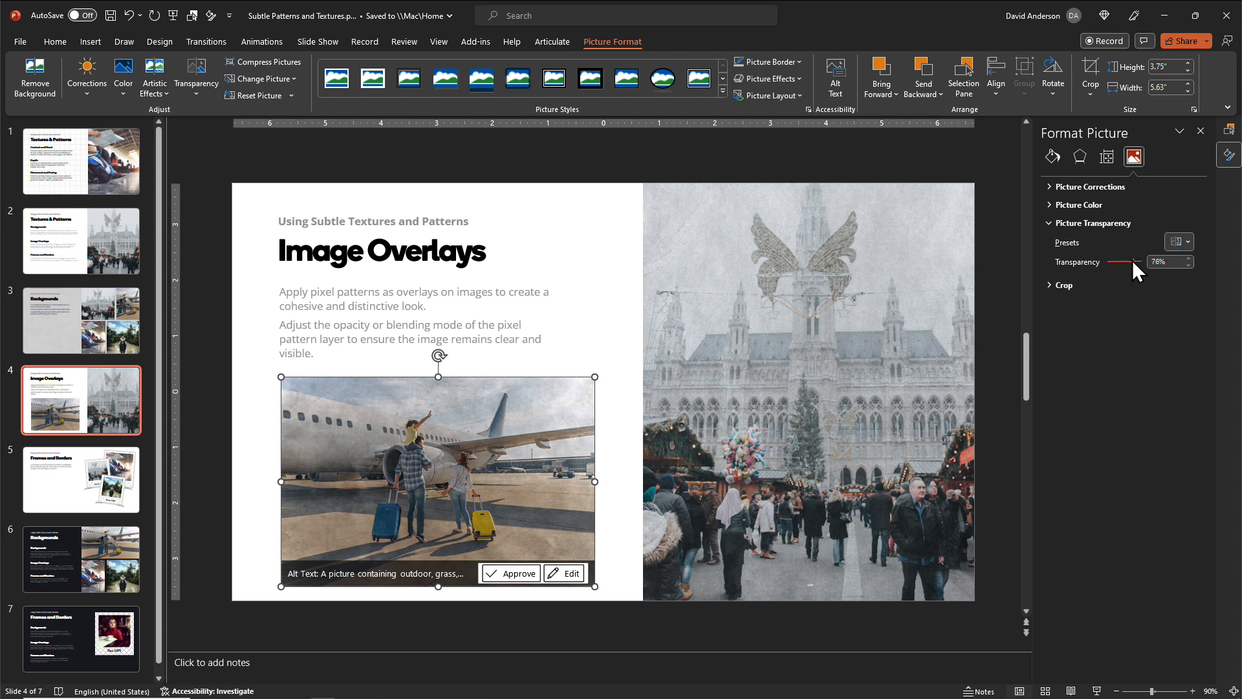
{"action": "left_click", "coordinate": [820, 274]}
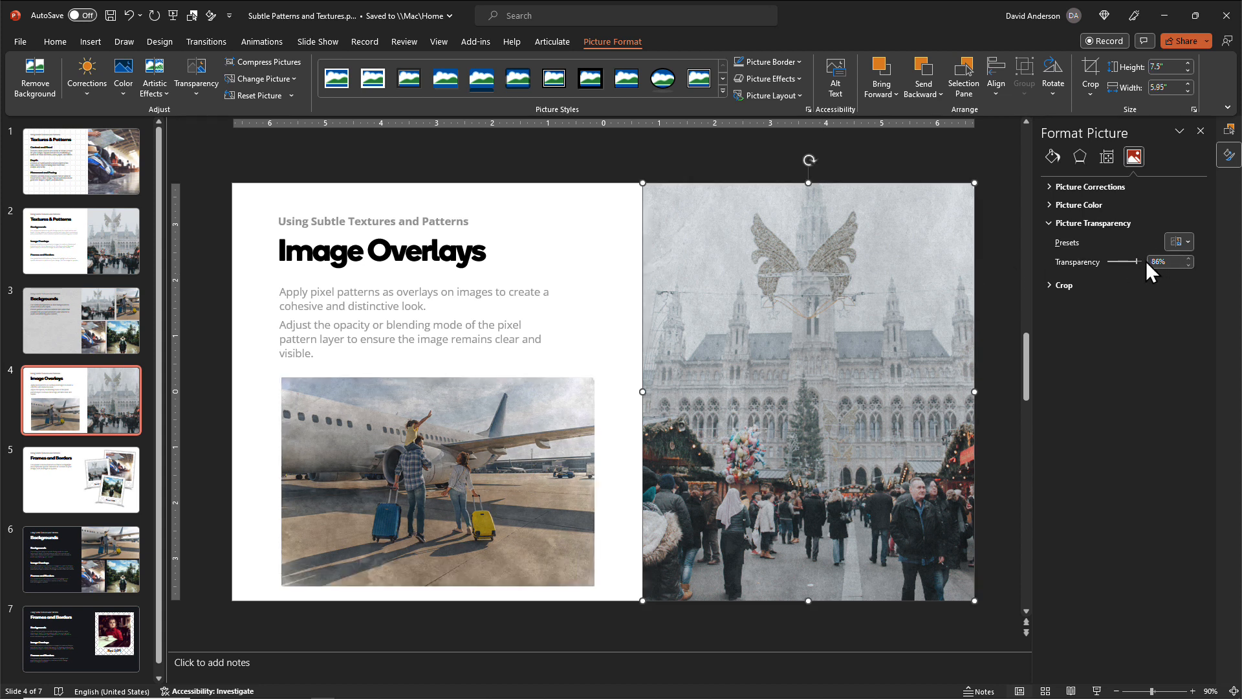
{"action": "left_click", "coordinate": [606, 172]}
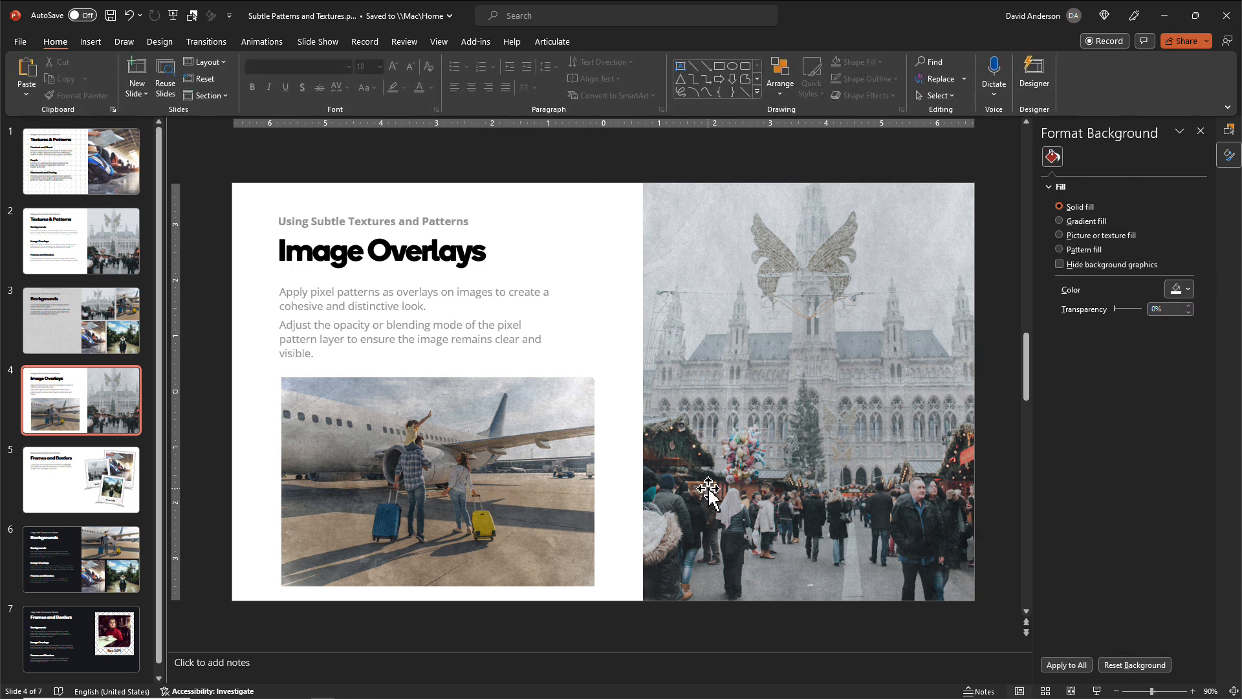
Step: Hide the overlays Picture 30 and Picture 29, then show both again to compare the photos with and without texture
{"action": "left_click", "coordinate": [1229, 129]}
{"action": "left_click", "coordinate": [1185, 177]}
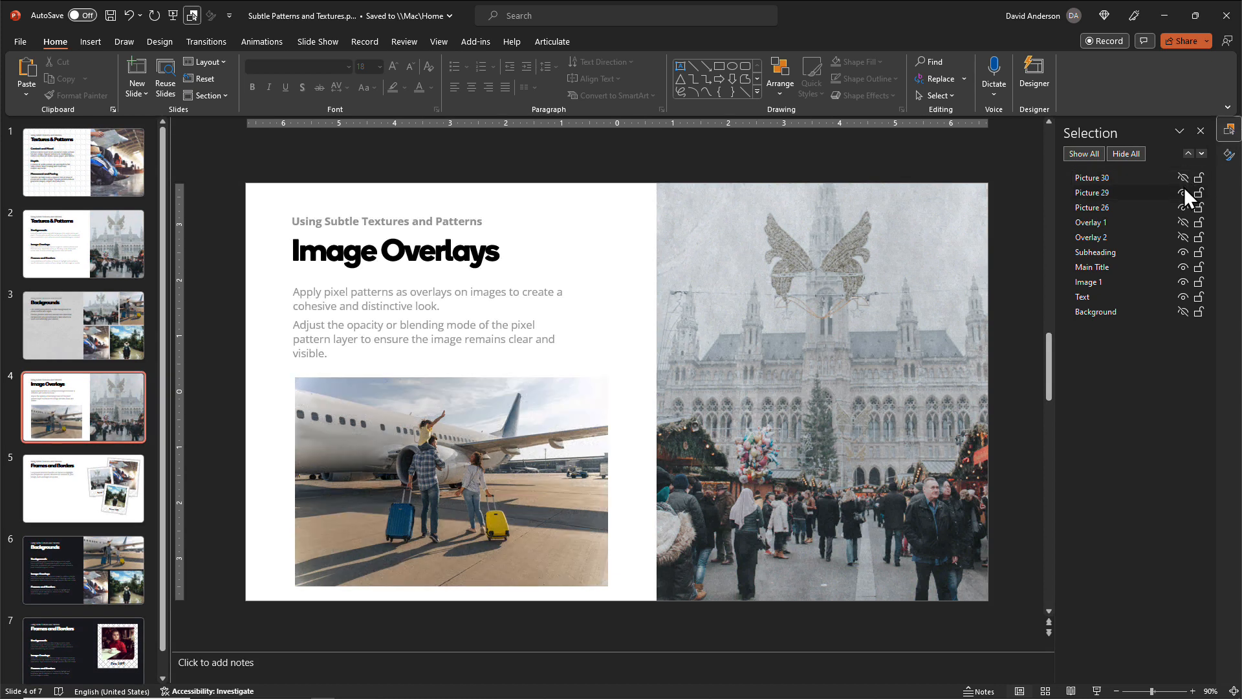
{"action": "left_click", "coordinate": [1184, 187]}
{"action": "left_click", "coordinate": [1184, 194]}
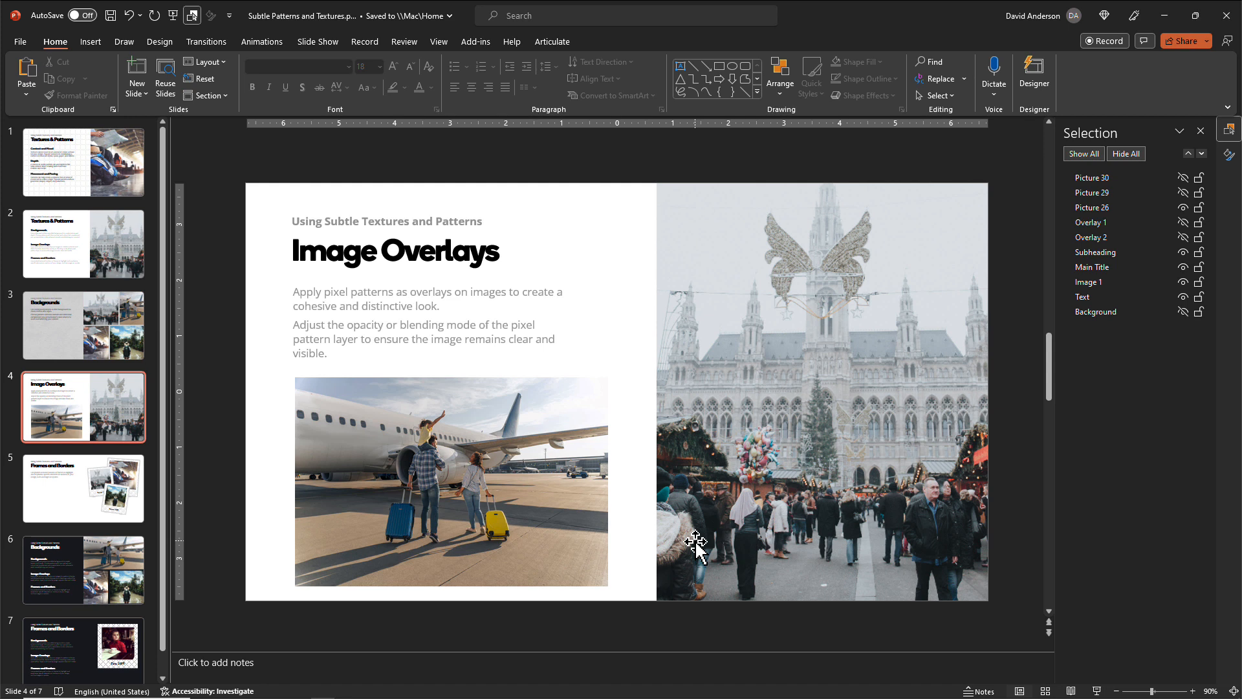
{"action": "left_click", "coordinate": [1182, 174]}
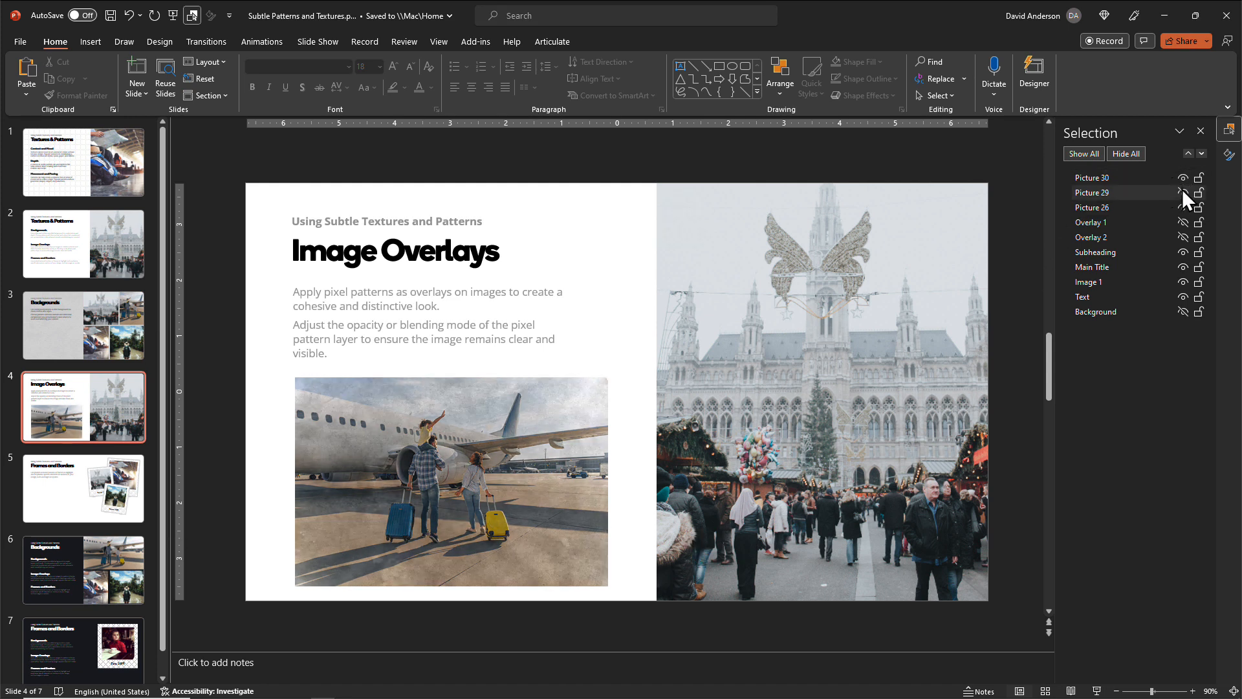
{"action": "left_click", "coordinate": [1182, 191]}
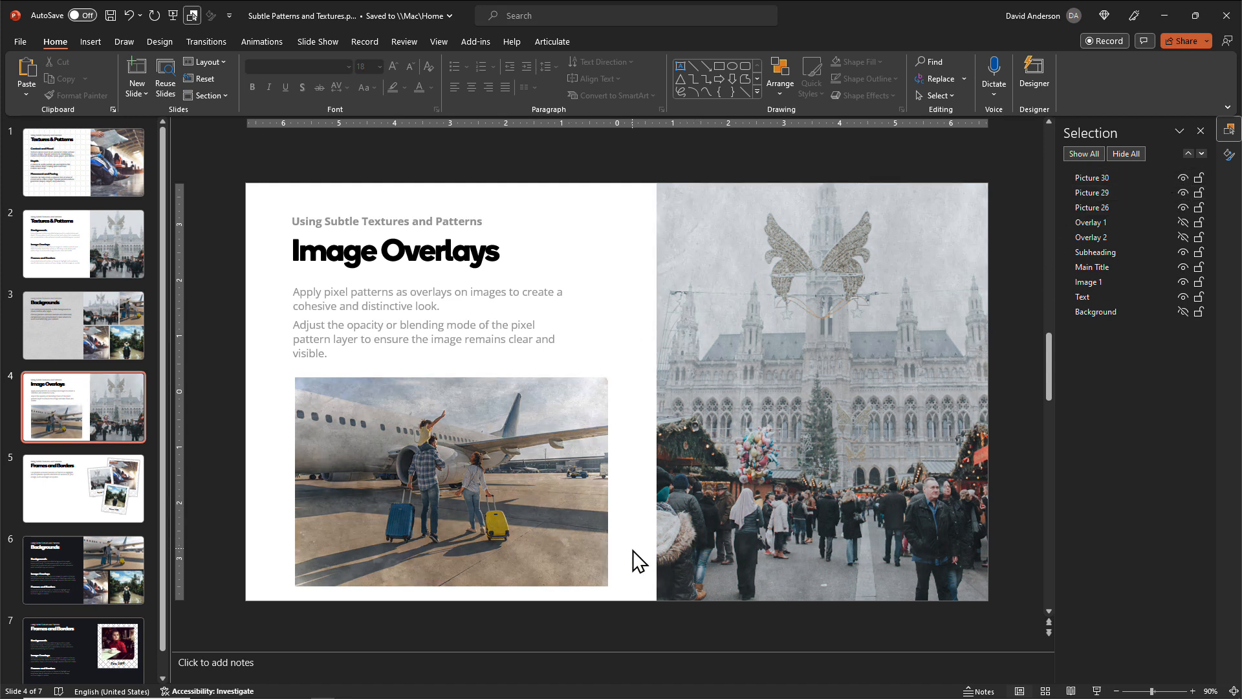